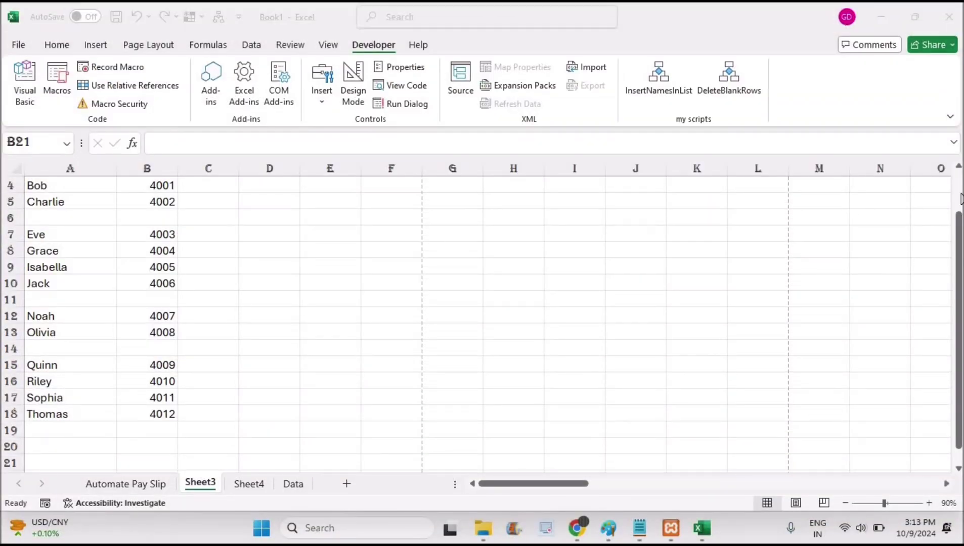
{"action": "scroll", "coordinate": [126, 268], "scroll_direction": "up", "scroll_amount": 1}
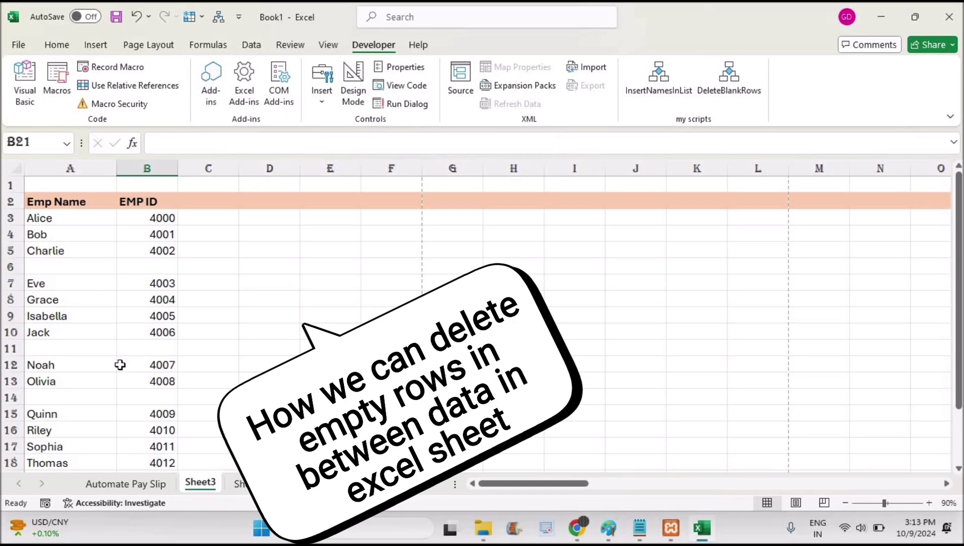
- Select blank rows 6, 11 and 14 of the Sheet3 list, then clear the selection
{"action": "left_click", "coordinate": [11, 267]}
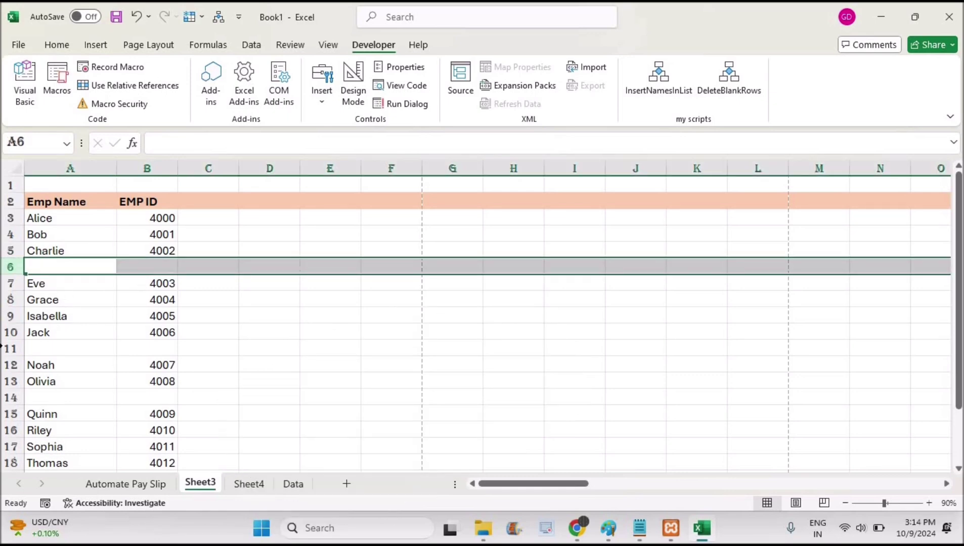
{"action": "left_click", "coordinate": [11, 348]}
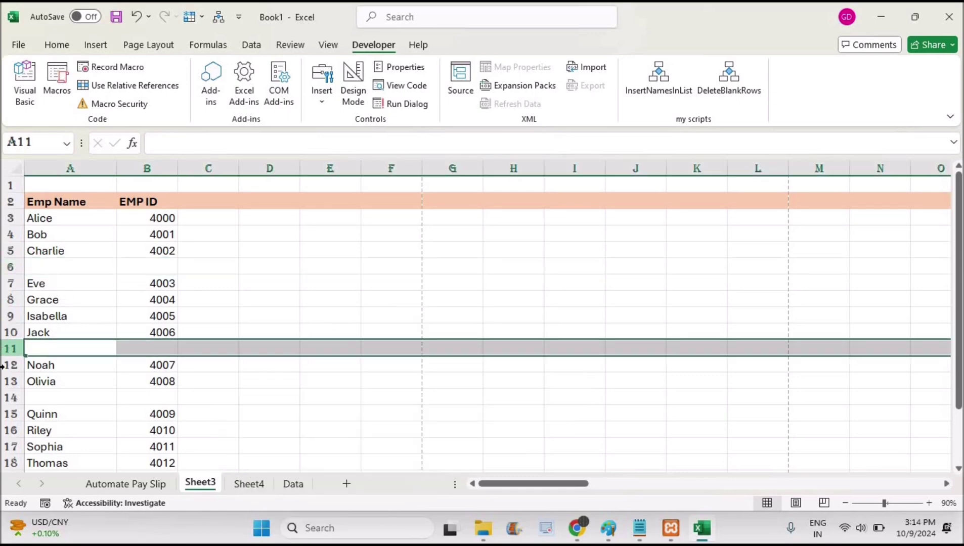
{"action": "left_click", "coordinate": [9, 397]}
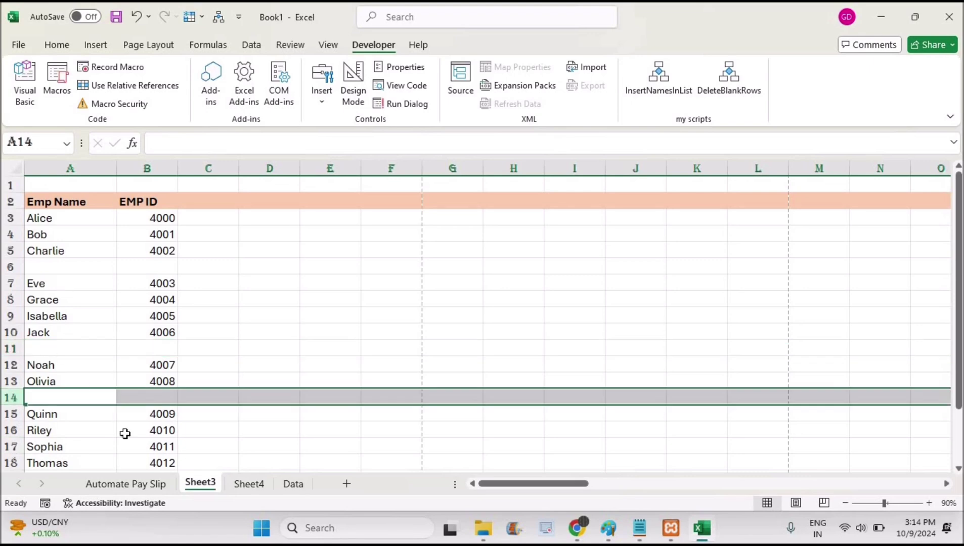
{"action": "left_click", "coordinate": [319, 302]}
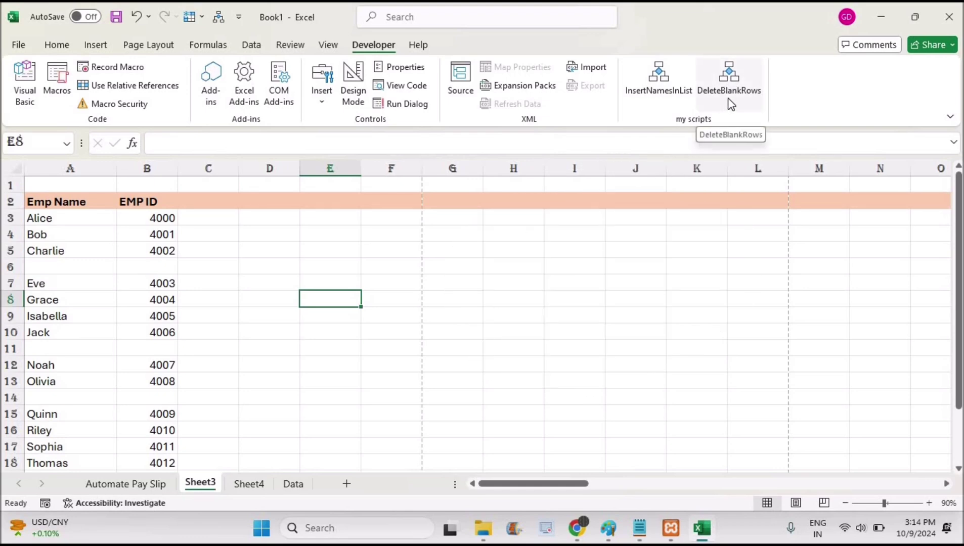
- Run the DeleteBlankRows macro, then open and close the Visual Basic editor
{"action": "left_click", "coordinate": [729, 103]}
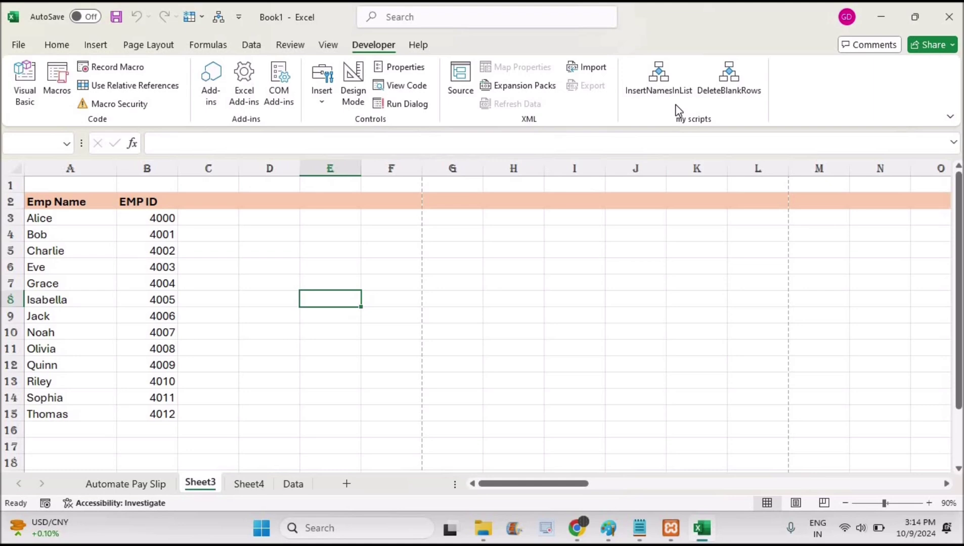
{"action": "left_click", "coordinate": [25, 73]}
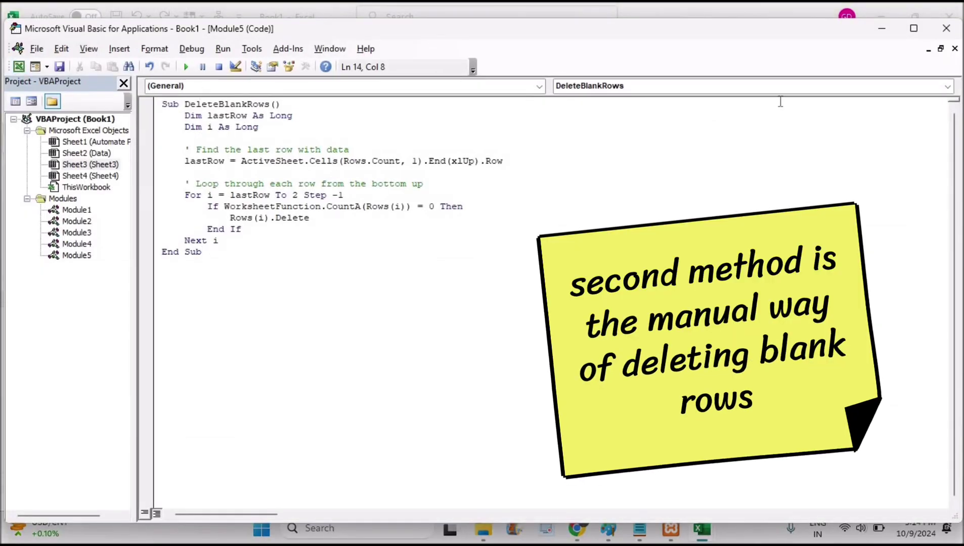
{"action": "left_click", "coordinate": [945, 28]}
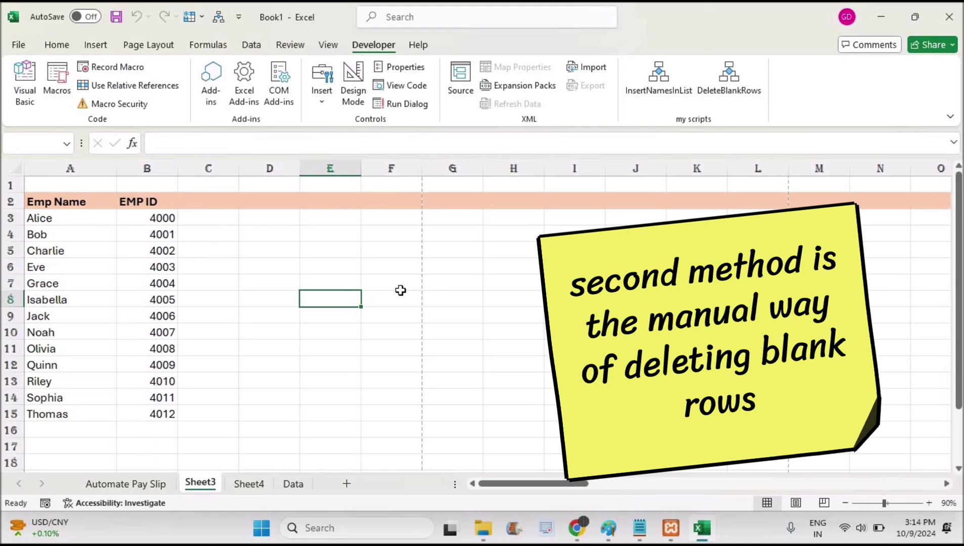
- On Sheet4, select the employee list from Alice in A2 through Thomas in B17
{"action": "left_click", "coordinate": [248, 484]}
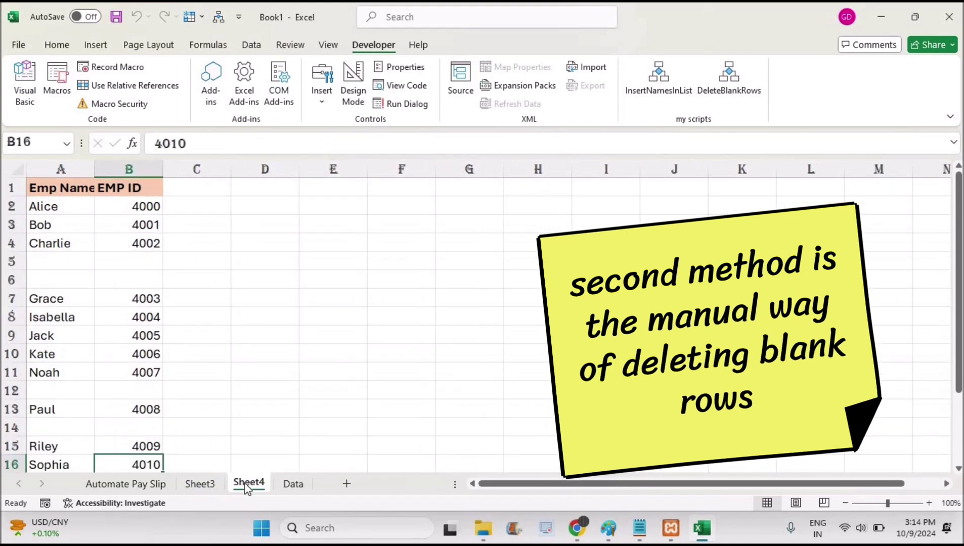
{"action": "left_click", "coordinate": [71, 208]}
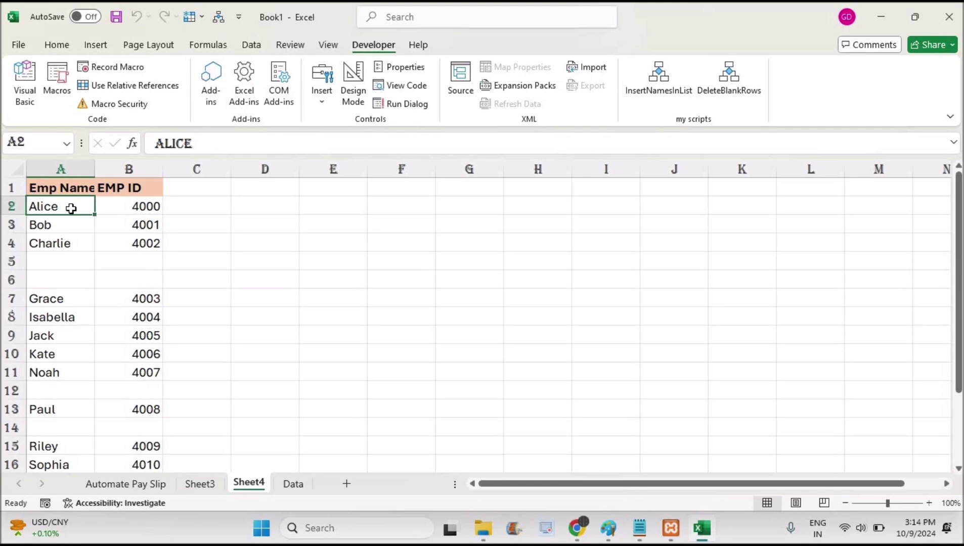
{"action": "key", "text": "shift+Right"}
{"action": "key", "text": "shift+Down"}
{"action": "key", "text": "shift+Down"}
{"action": "key", "text": "shift+Down"}
{"action": "key", "text": "shift+Down"}
{"action": "key", "text": "shift+Down"}
{"action": "key", "text": "shift+Down"}
{"action": "key", "text": "shift+Down"}
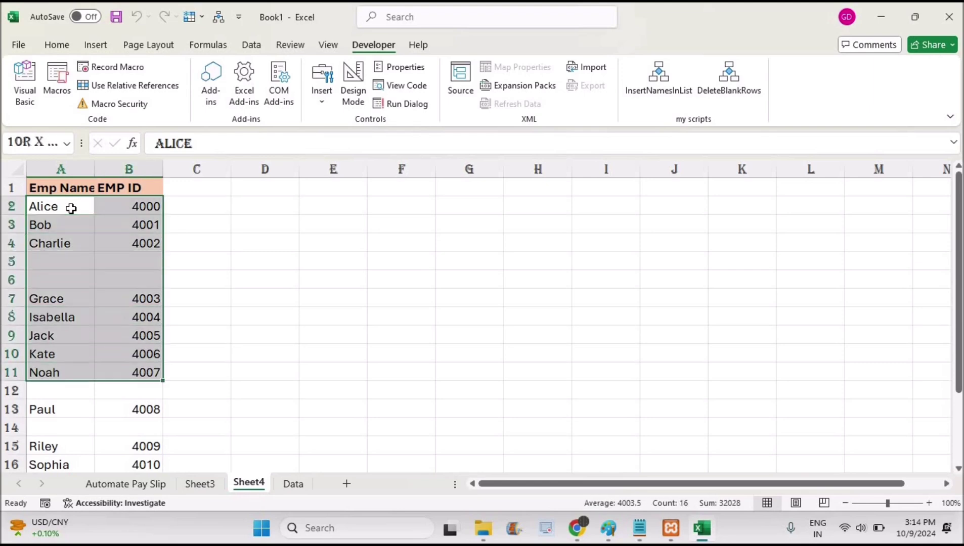
{"action": "key", "text": "shift+Down"}
{"action": "key", "text": "shift+Down"}
{"action": "key", "text": "shift+Down"}
{"action": "key", "text": "shift+Down"}
{"action": "key", "text": "shift+Down"}
{"action": "key", "text": "shift+Down"}
{"action": "key", "text": "shift+Down"}
{"action": "key", "text": "shift+Down"}
{"action": "key", "text": "shift+Down"}
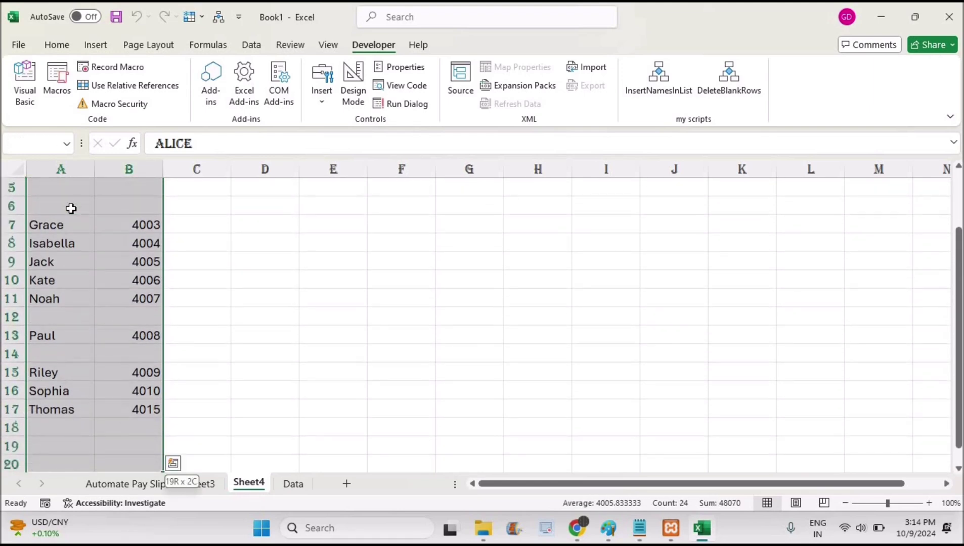
{"action": "key", "text": "shift+Up"}
{"action": "key", "text": "shift+Up"}
{"action": "key", "text": "shift+Up"}
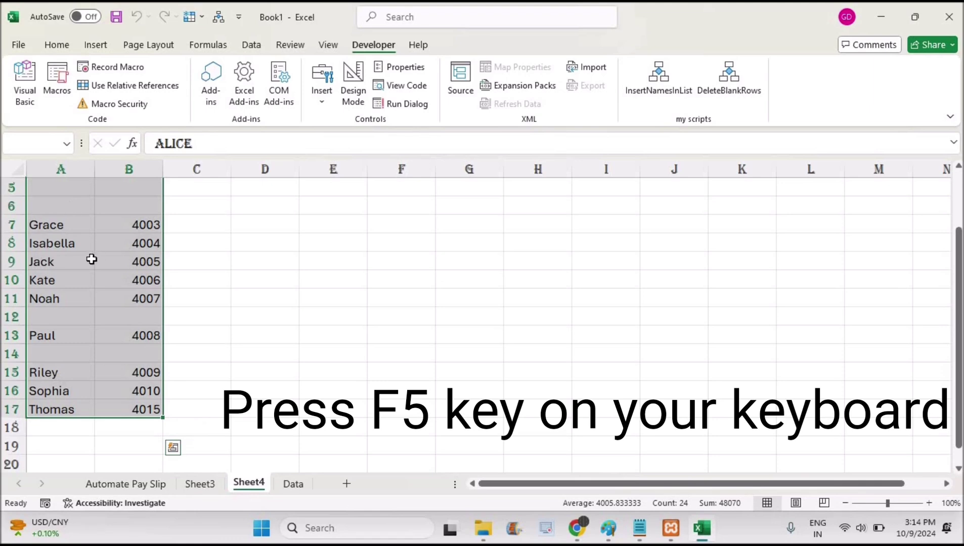
- Use Go To Special > Blanks to select the empty cells in rows 5, 6, 12 and 14
{"action": "key", "text": "F5"}
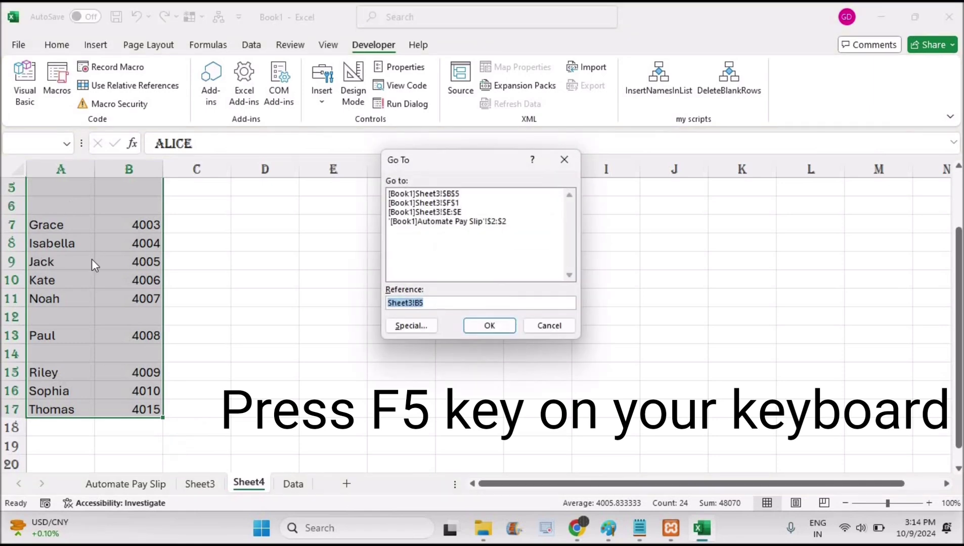
{"action": "left_click", "coordinate": [410, 326]}
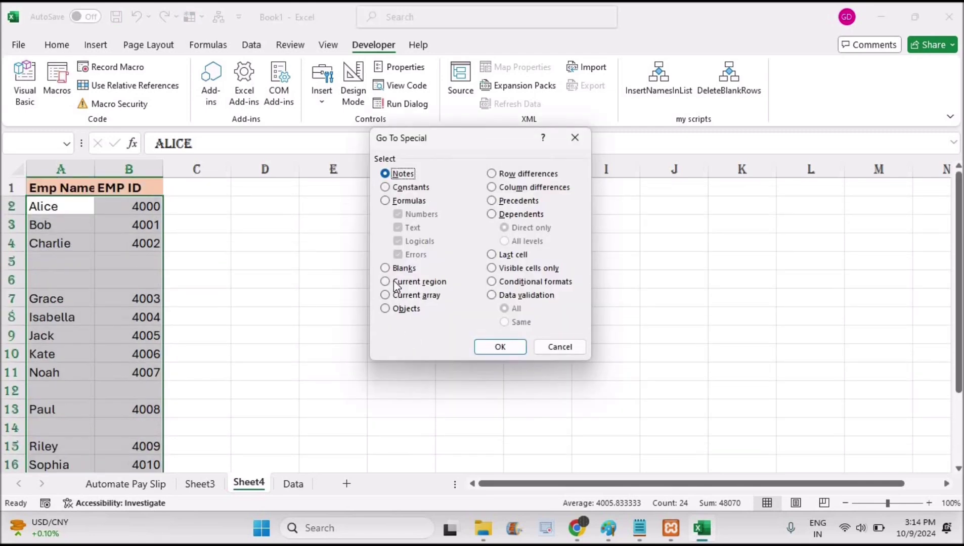
{"action": "left_click", "coordinate": [384, 268]}
{"action": "left_click", "coordinate": [490, 345]}
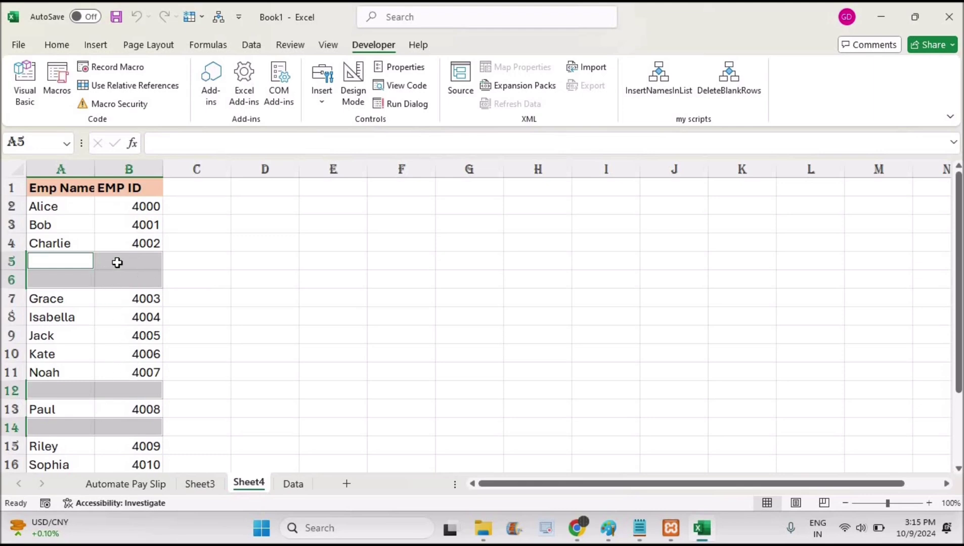
- Delete the selected blank cells with Shift cells up, then deselect the list
{"action": "right_click", "coordinate": [118, 265]}
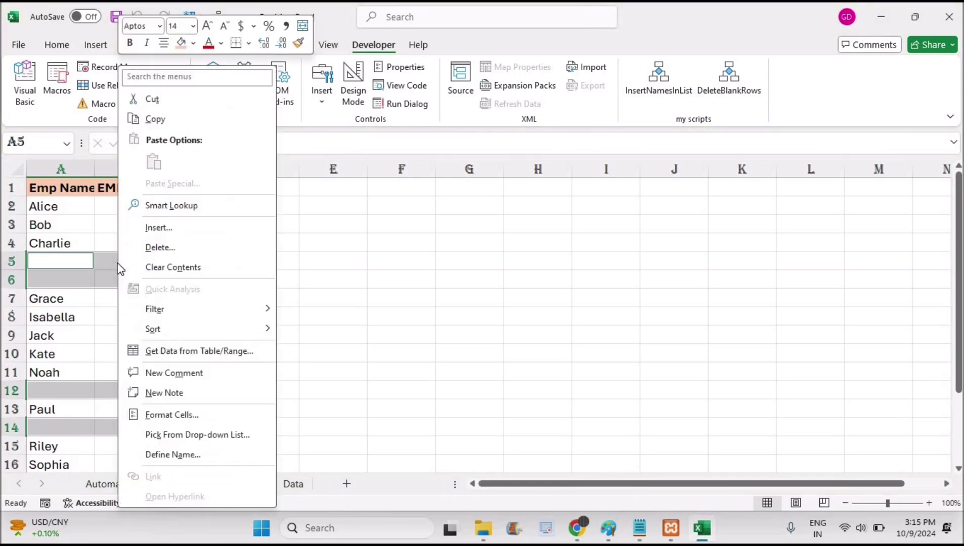
{"action": "left_click", "coordinate": [165, 248]}
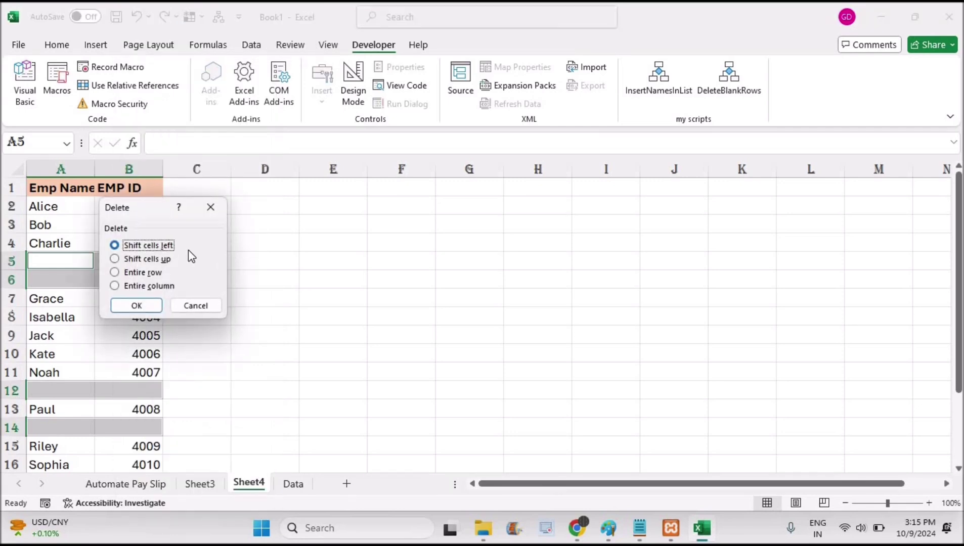
{"action": "left_click", "coordinate": [158, 262]}
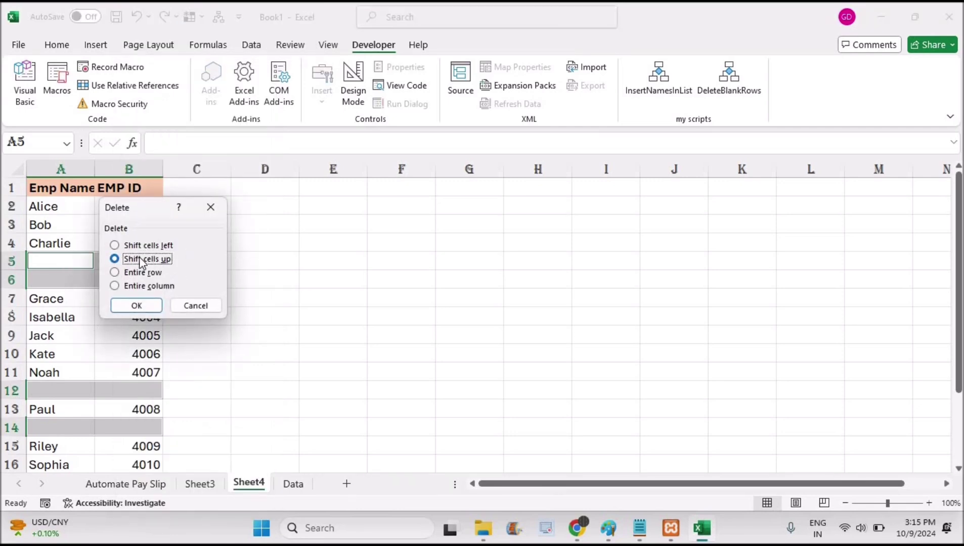
{"action": "left_click", "coordinate": [154, 308]}
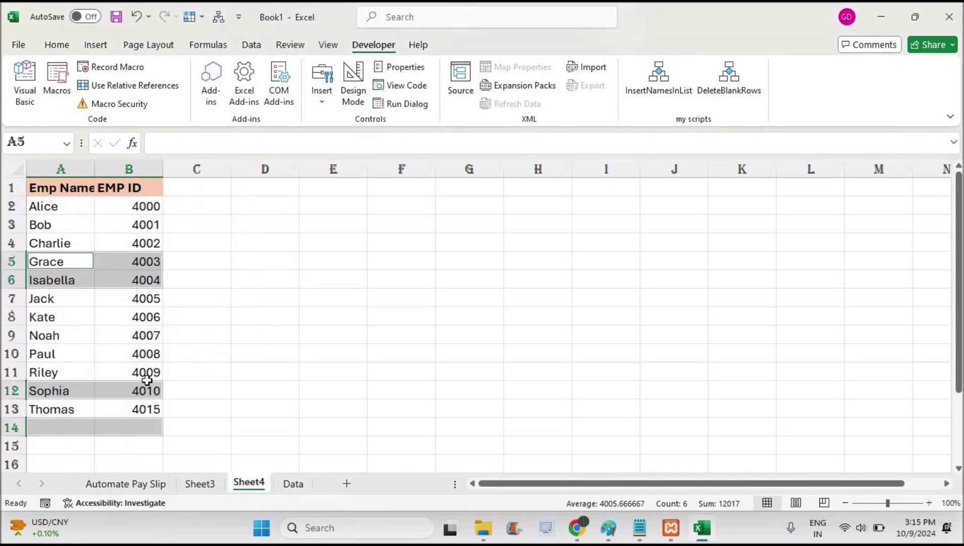
{"action": "left_click", "coordinate": [213, 317]}
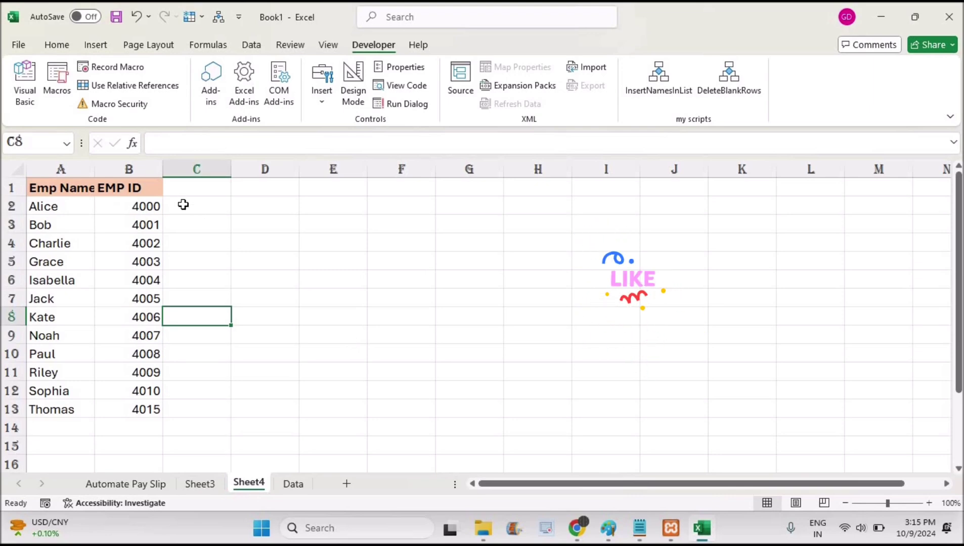
- Open the DeleteBlankRows macro for editing from the Developer Macros list
{"action": "left_click", "coordinate": [958, 414]}
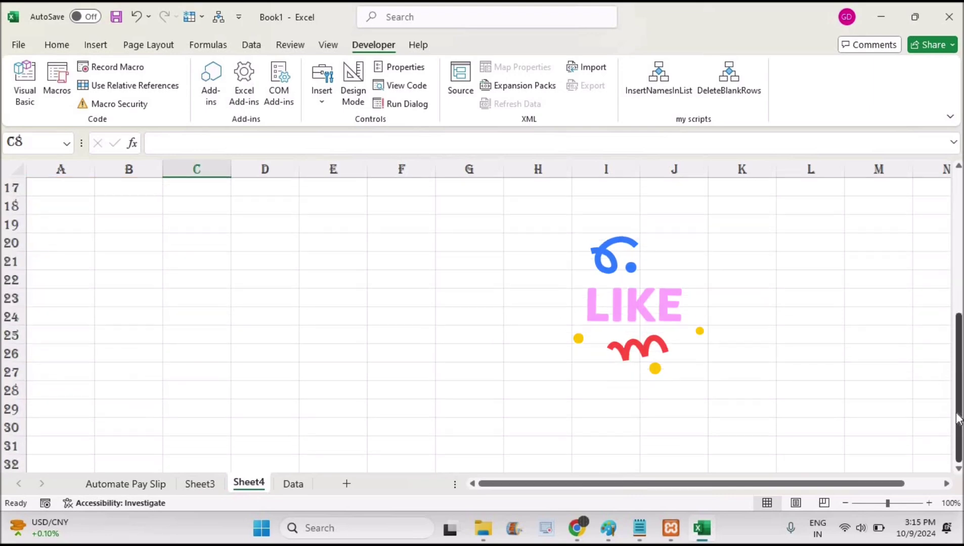
{"action": "left_click_drag", "start_coordinate": [958, 418], "coordinate": [958, 399]}
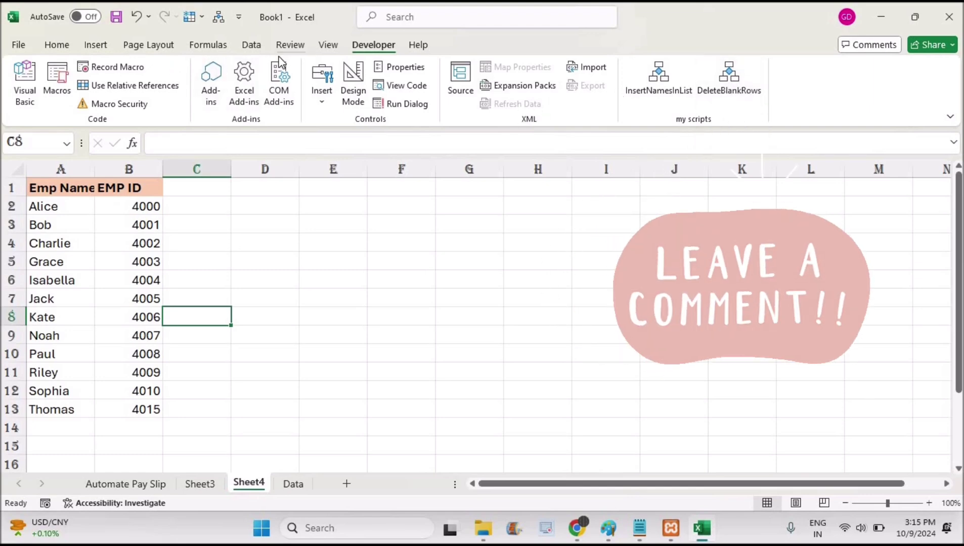
{"action": "left_click", "coordinate": [57, 81]}
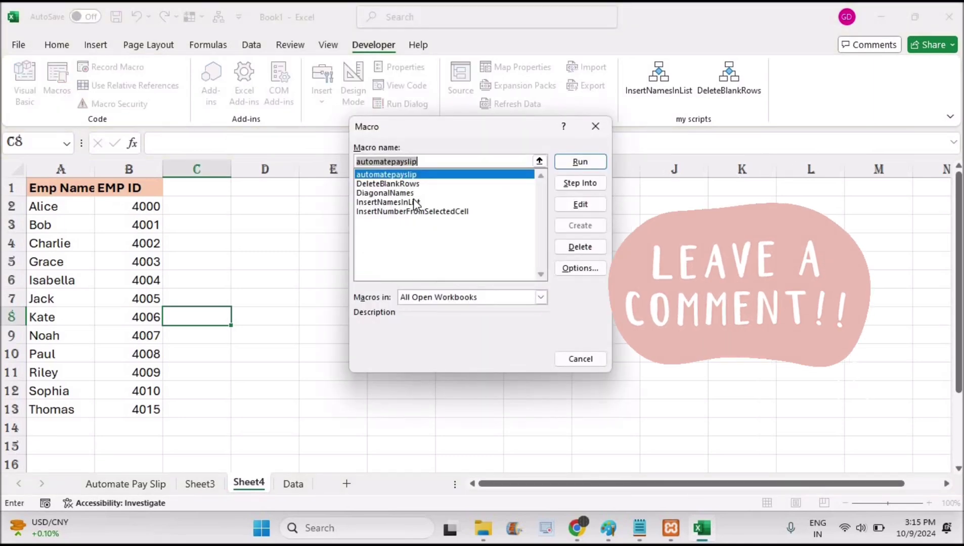
{"action": "left_click", "coordinate": [404, 186]}
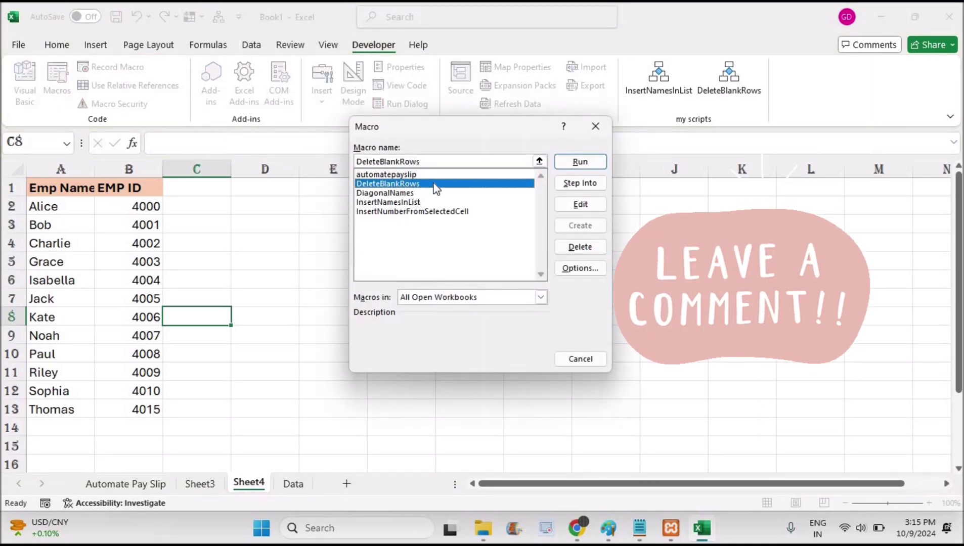
{"action": "left_click", "coordinate": [580, 203]}
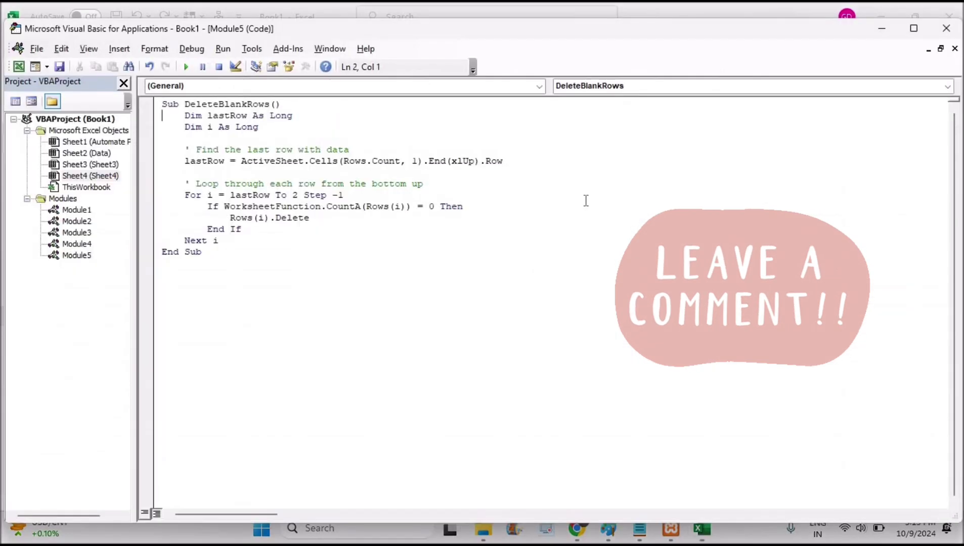
- Minimize the Visual Basic editor to get back to the Sheet4 worksheet
{"action": "left_click", "coordinate": [883, 30]}
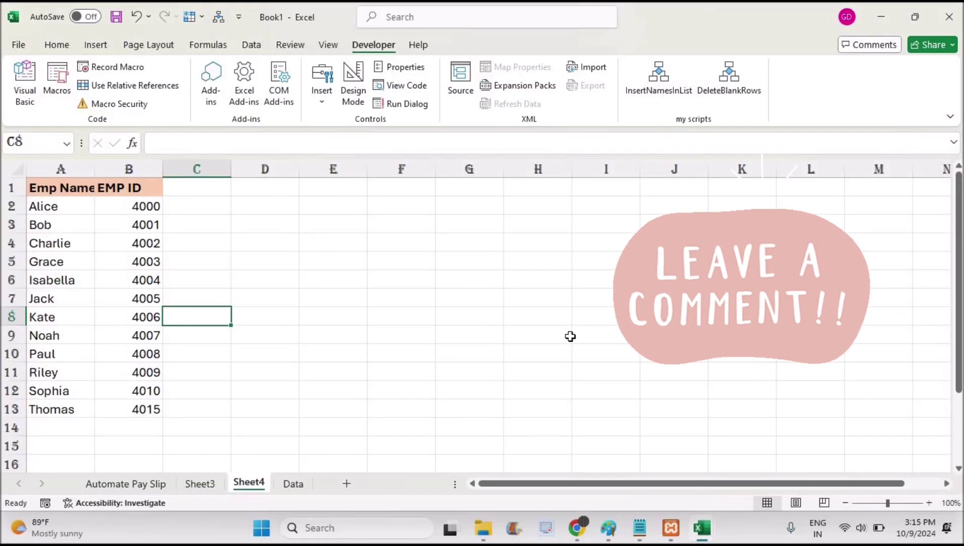